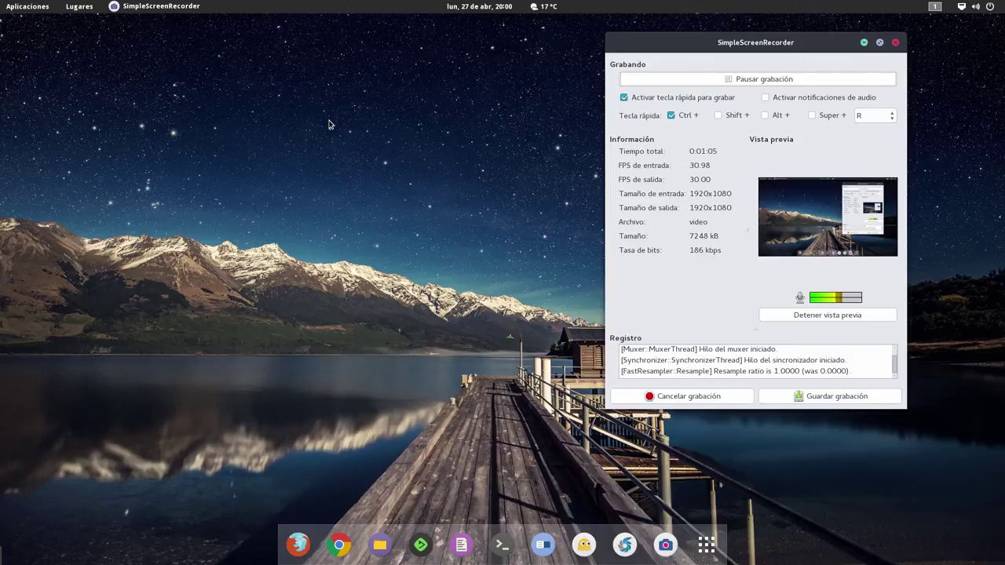
- Minimize the screen recorder, open GNOME Tweak Tool and show its Extensiones list
click(864, 43)
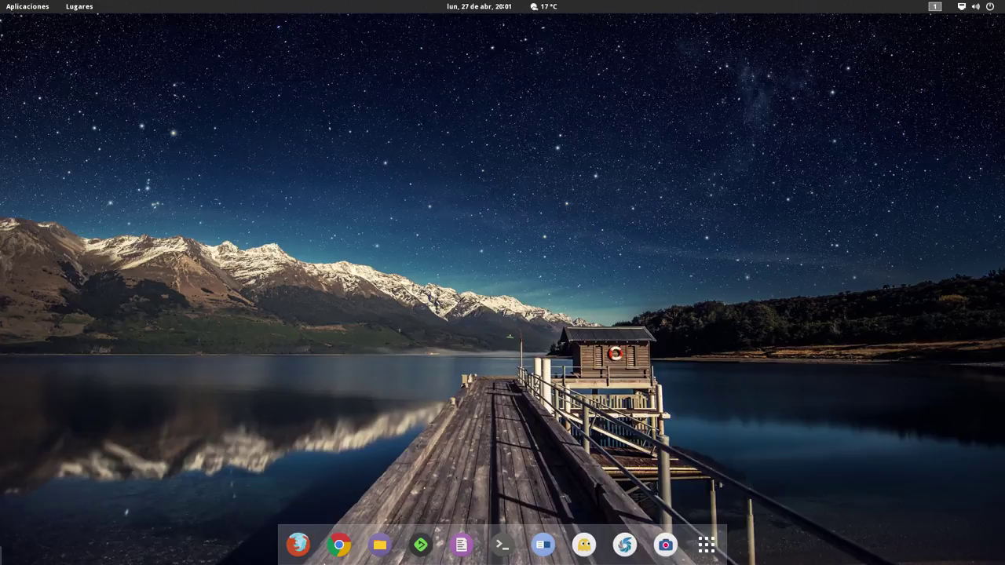
click(544, 545)
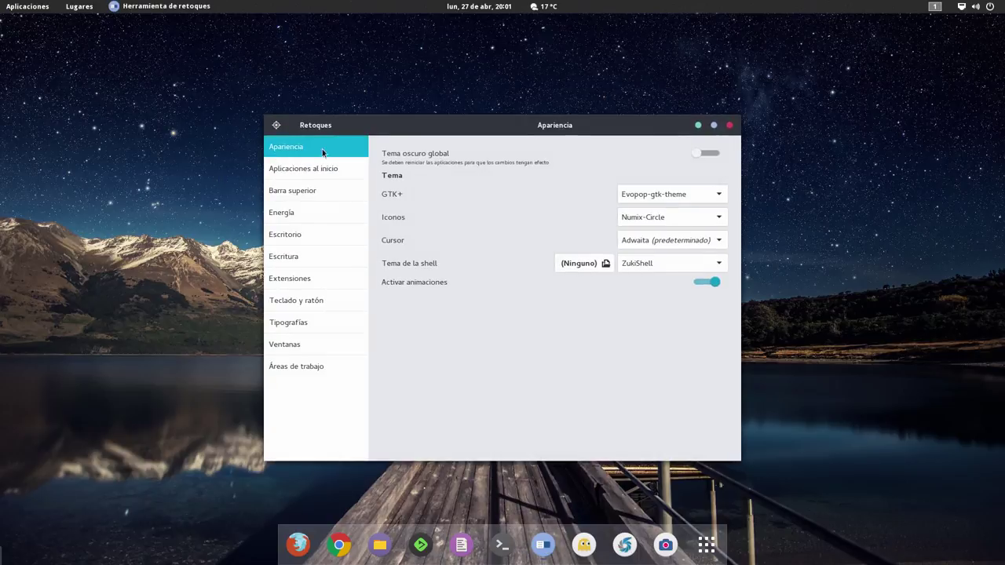
drag(415, 125, 246, 58)
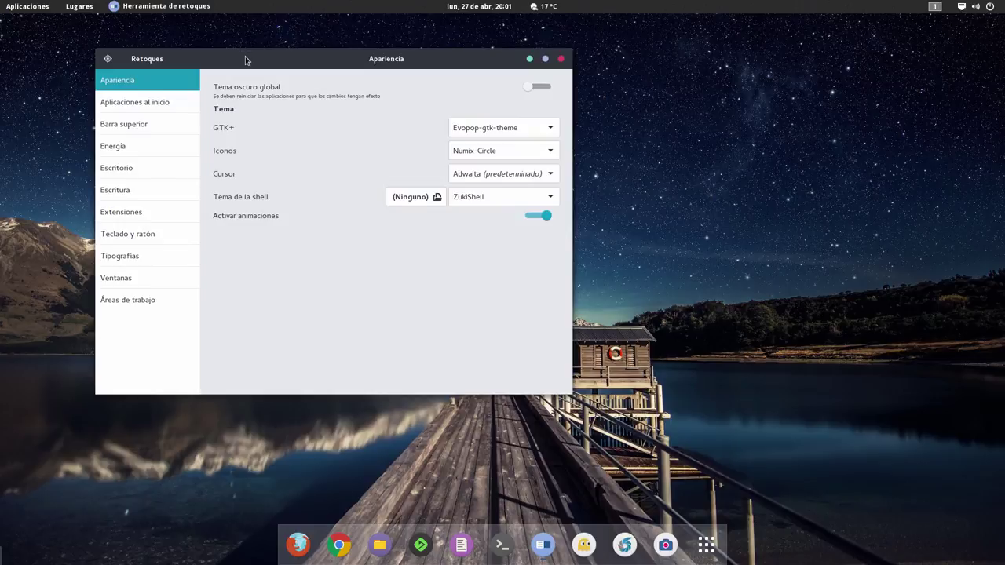
click(140, 218)
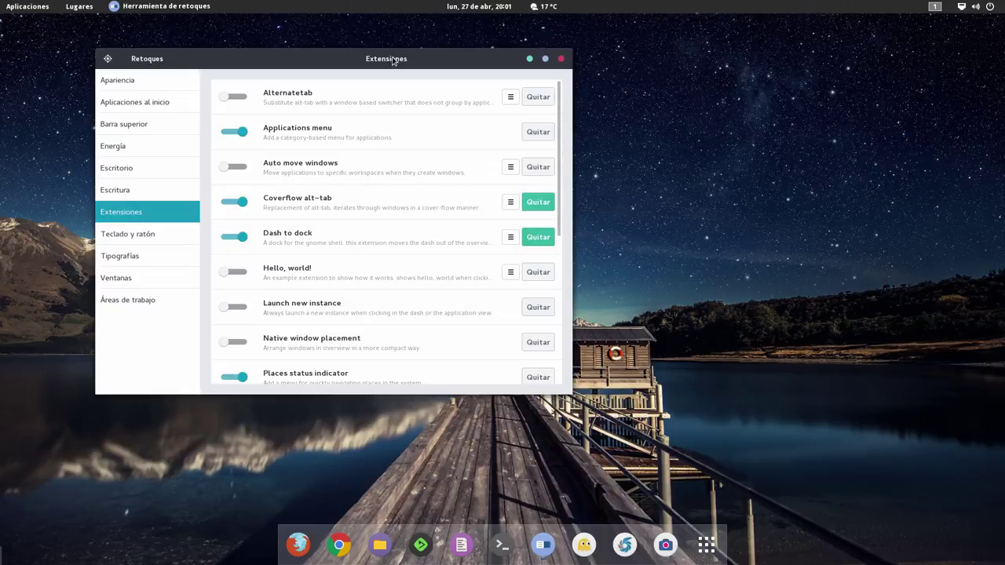
drag(393, 62, 438, 61)
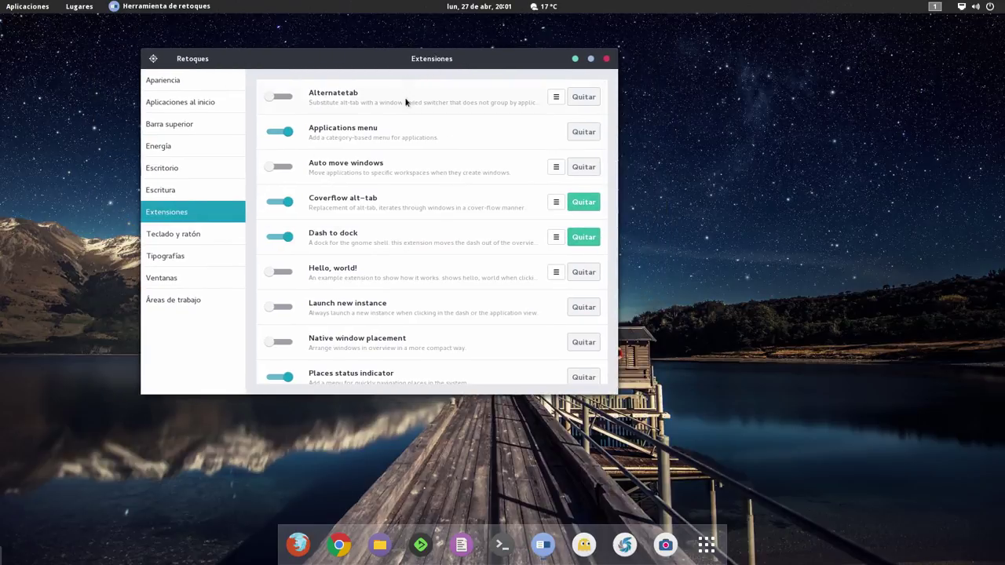
- Open the preferences of the Dash to dock extension and minimize the Tweak Tool window behind them
click(555, 237)
drag(447, 131, 533, 77)
click(574, 59)
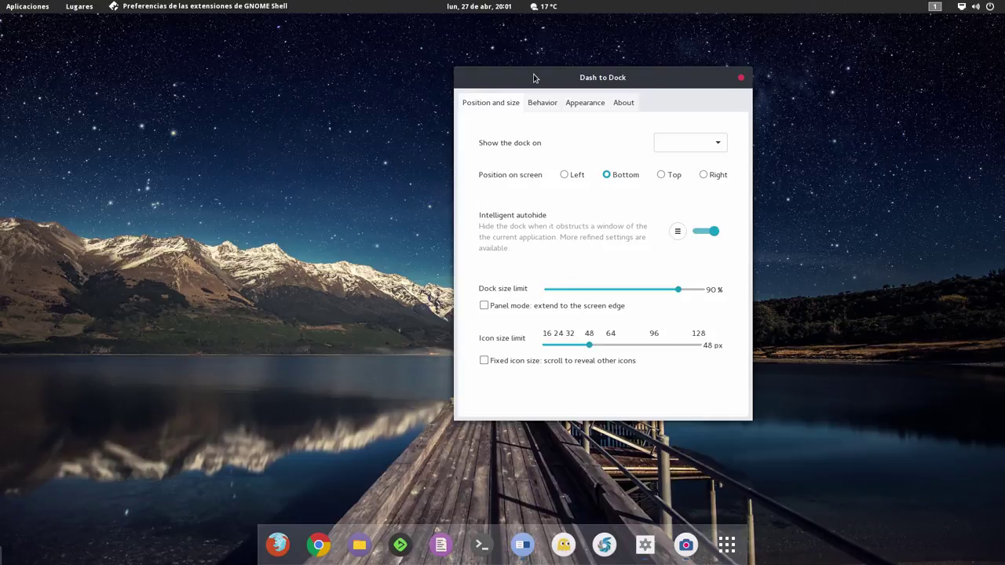
drag(590, 77, 615, 77)
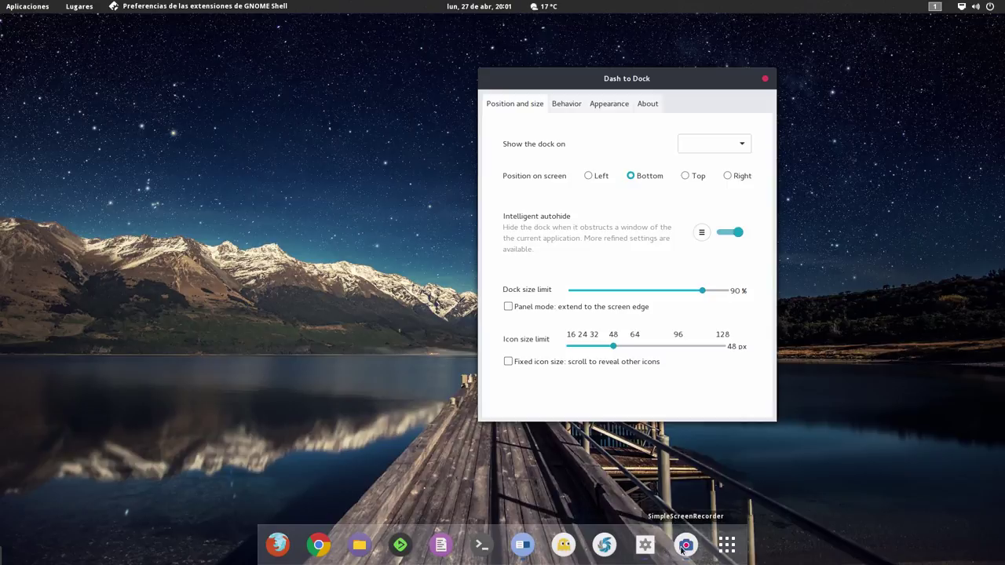
- Restore the Tweak Tool window beside the Dash to Dock preferences and minimize it again
click(523, 544)
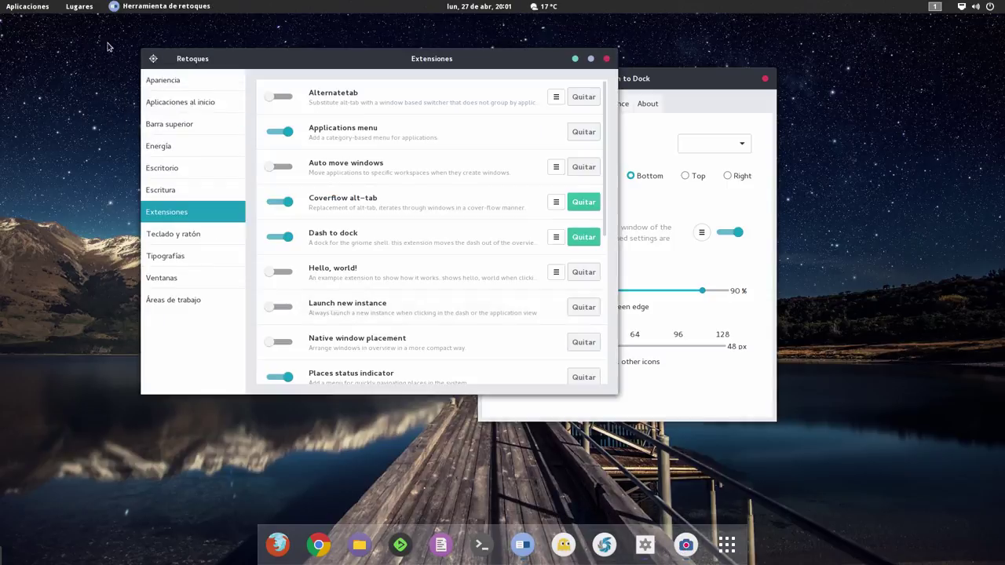
drag(337, 62, 213, 73)
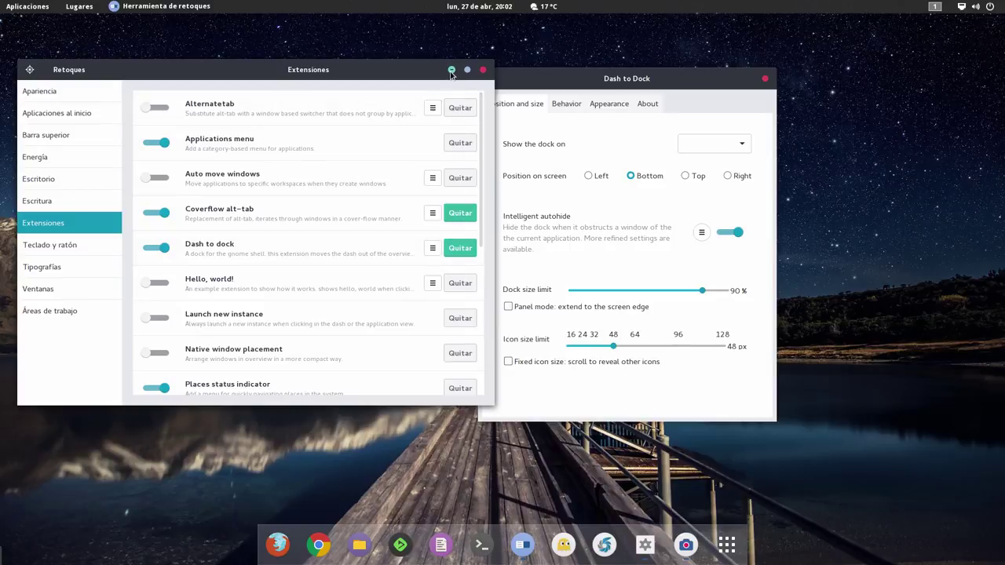
click(493, 86)
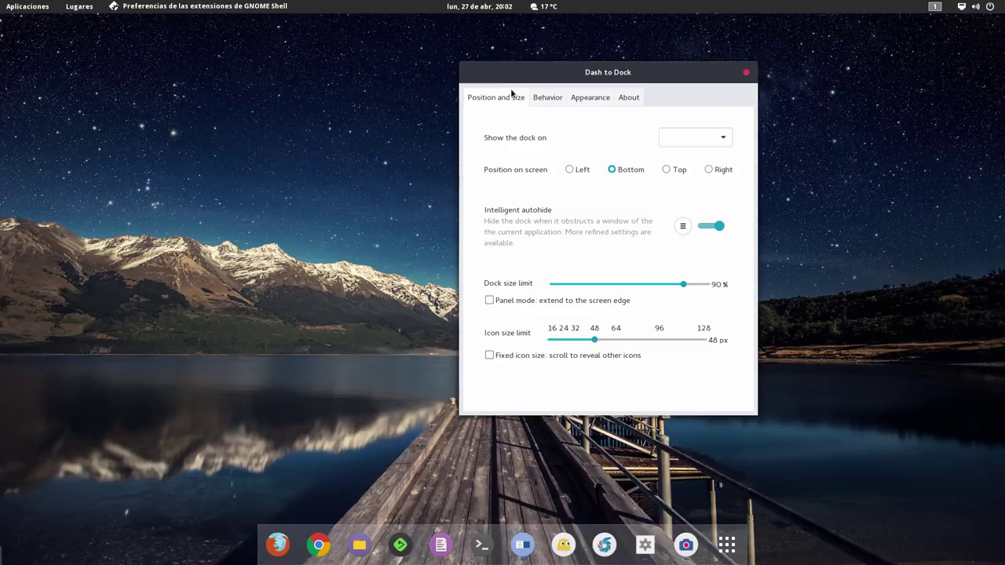
drag(661, 72, 673, 73)
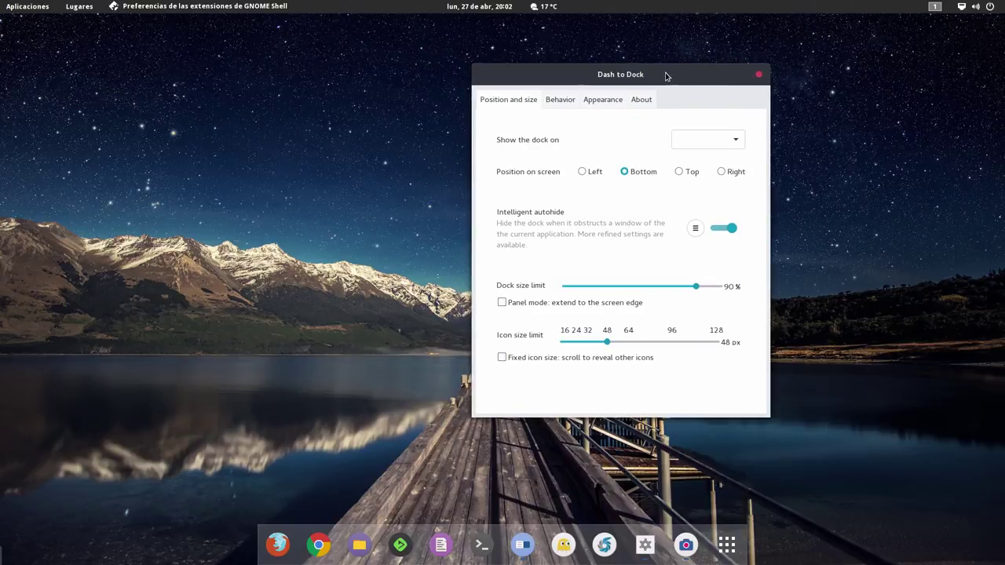
- Set the dock's position on screen to Left and check it in the Activities overview
click(583, 173)
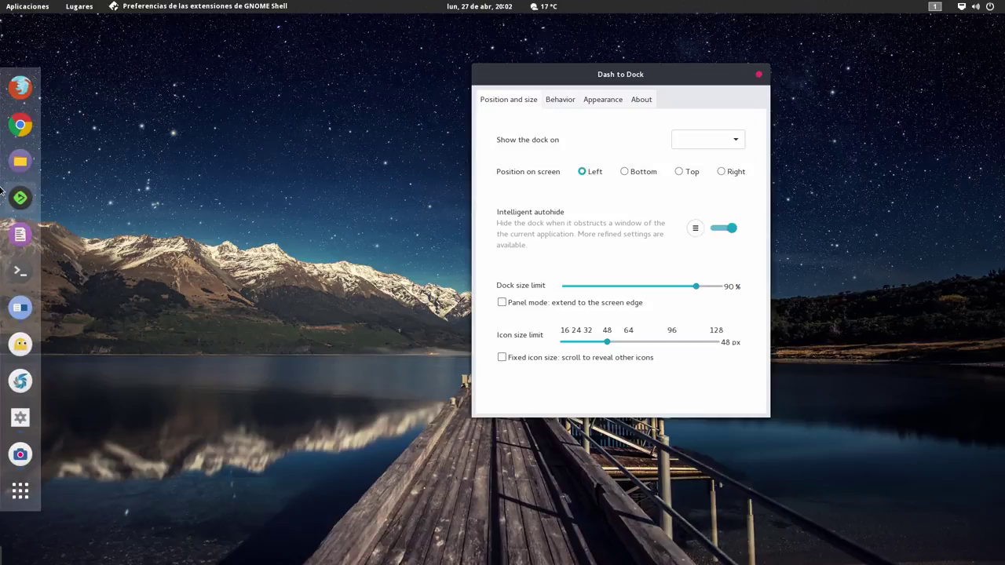
key(super)
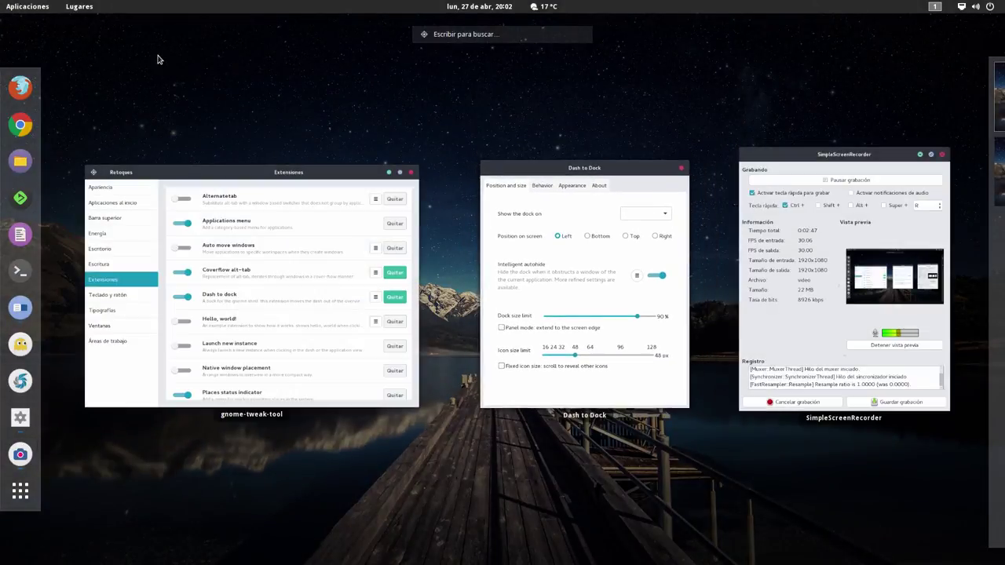
key(super)
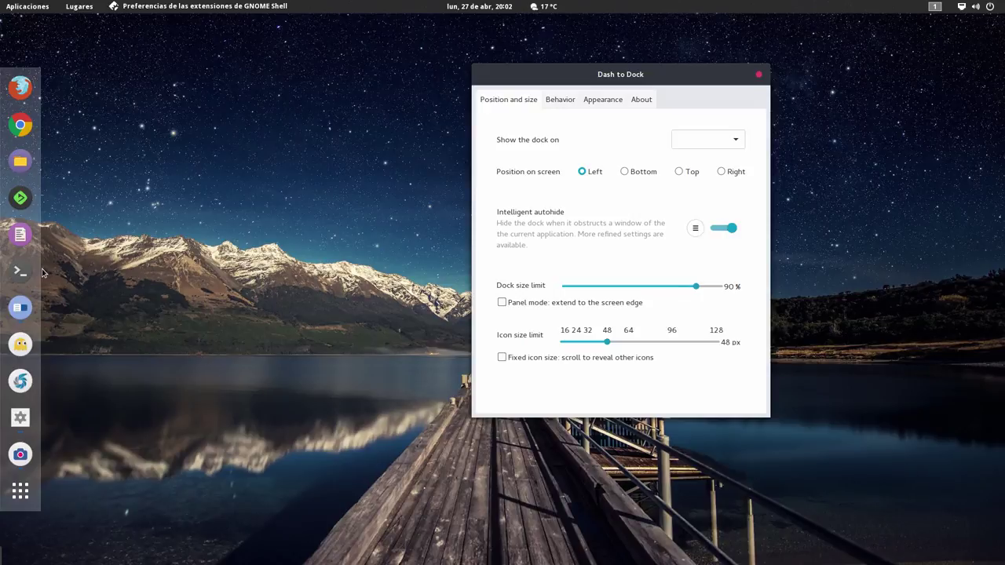
mouse_move(2, 3)
- Disable the Dash to dock extension in Tweak Tool and view the default dash in the Activities overview
click(20, 308)
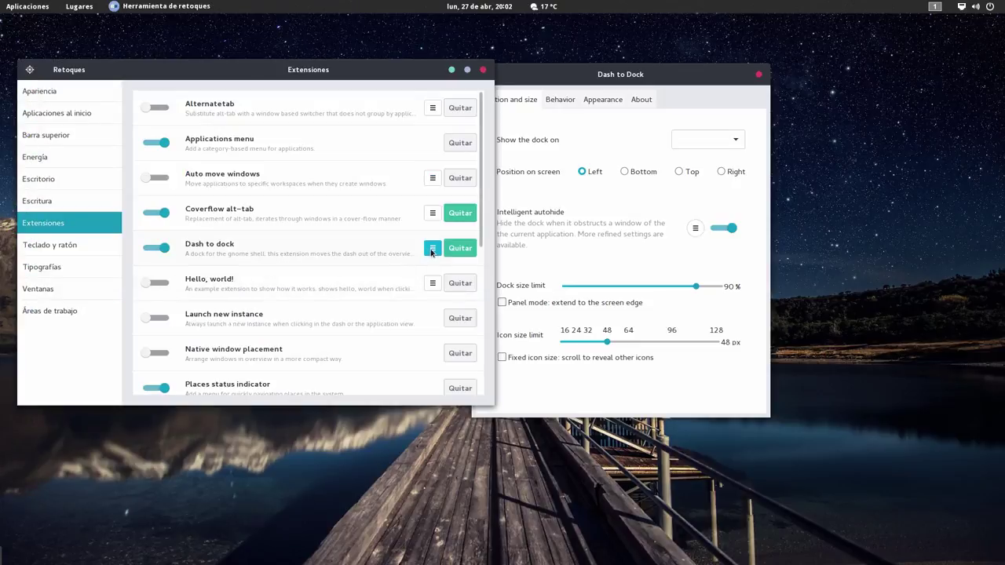
click(146, 248)
drag(231, 70, 533, 174)
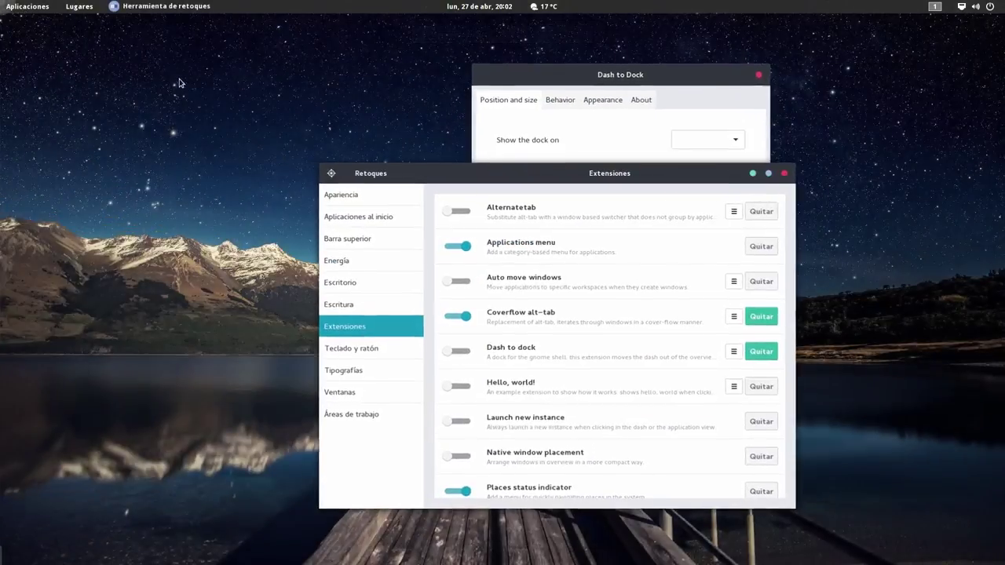
mouse_move(1, 2)
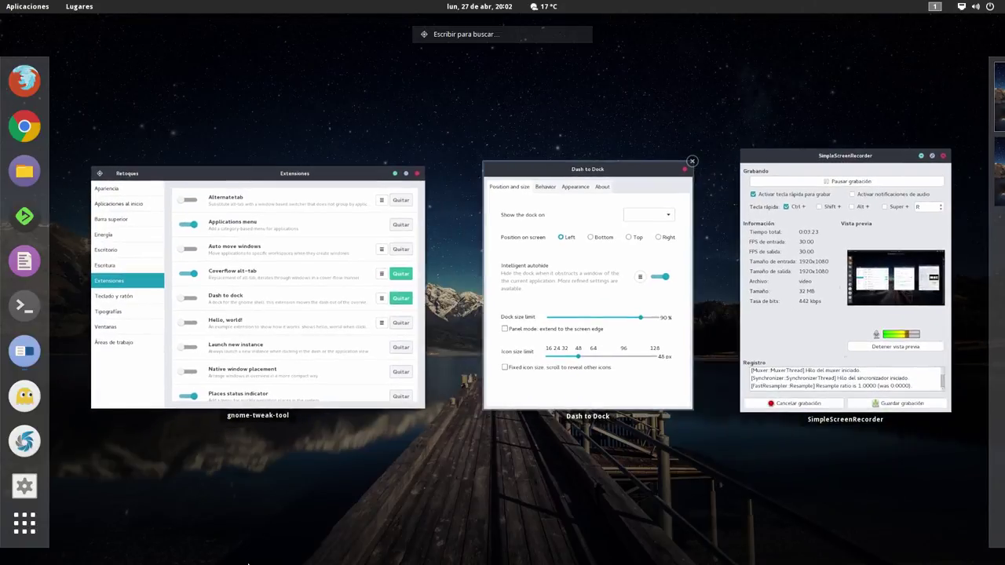
click(185, 188)
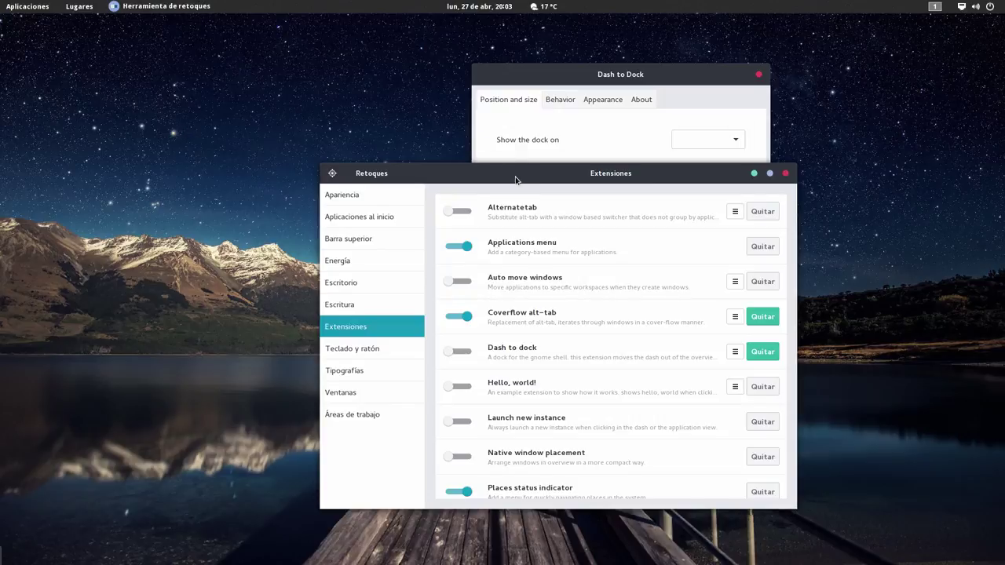
- Enable the Dash to dock extension again and minimize the Tweak Tool window
drag(515, 179, 511, 182)
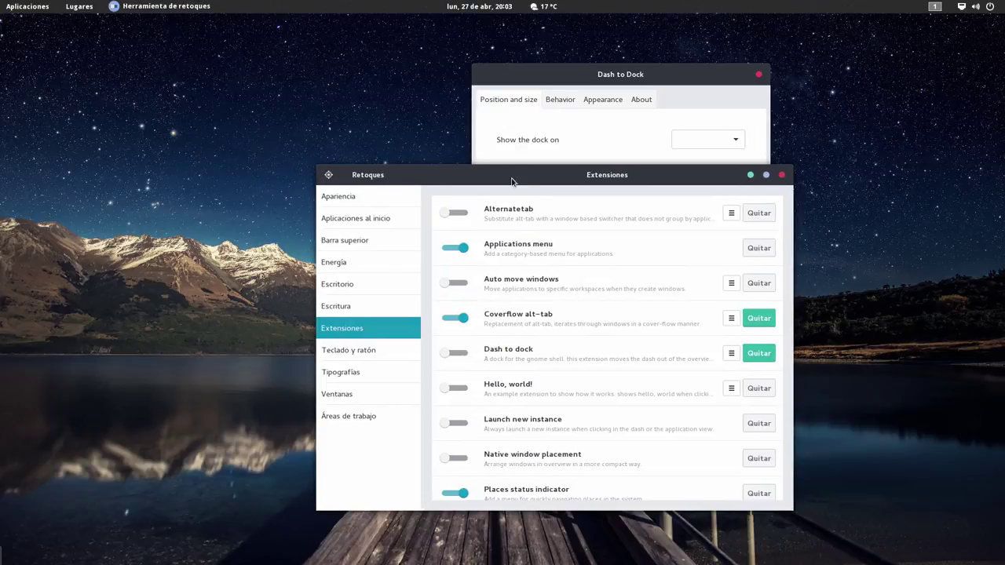
click(462, 355)
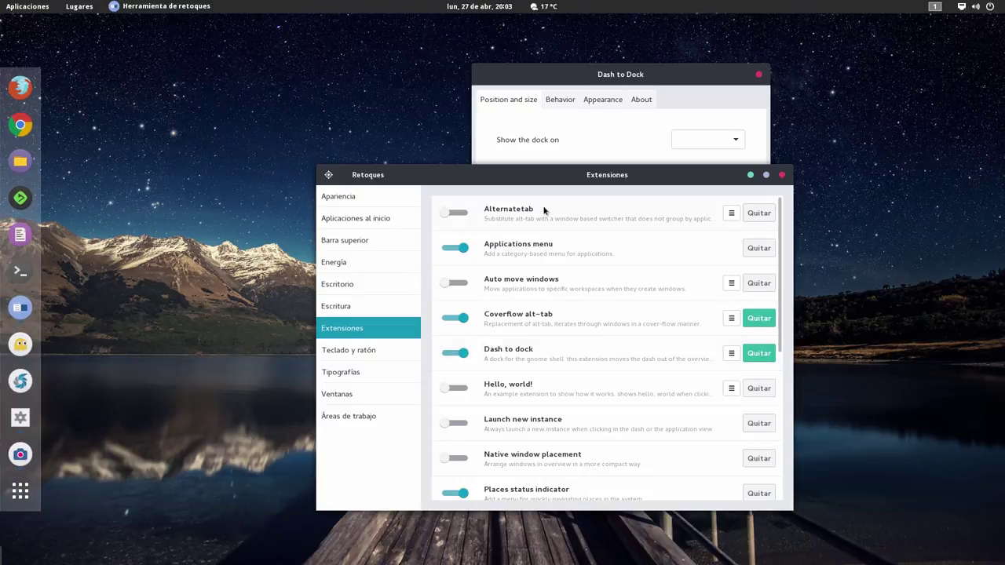
drag(548, 176, 408, 150)
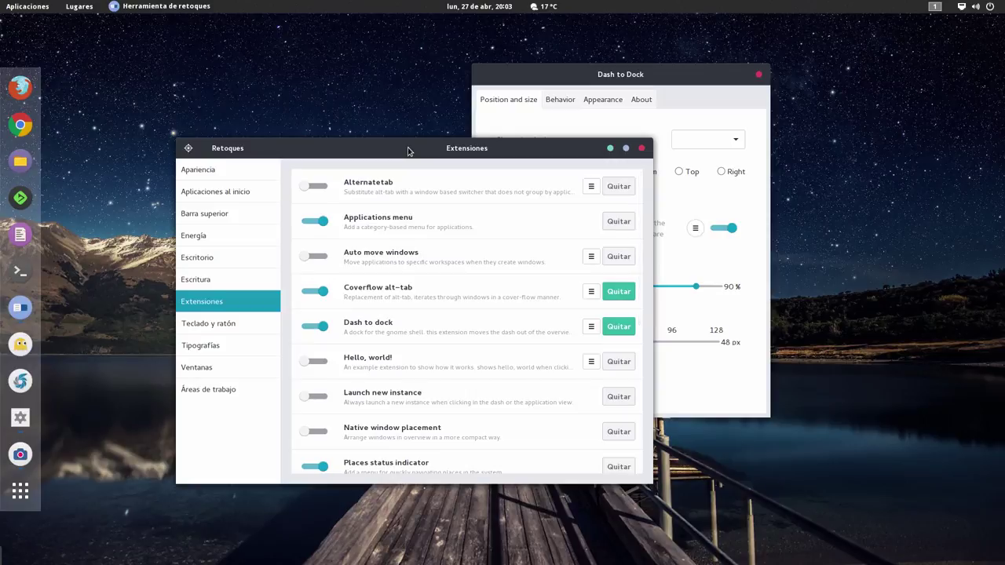
click(610, 149)
drag(613, 75, 575, 94)
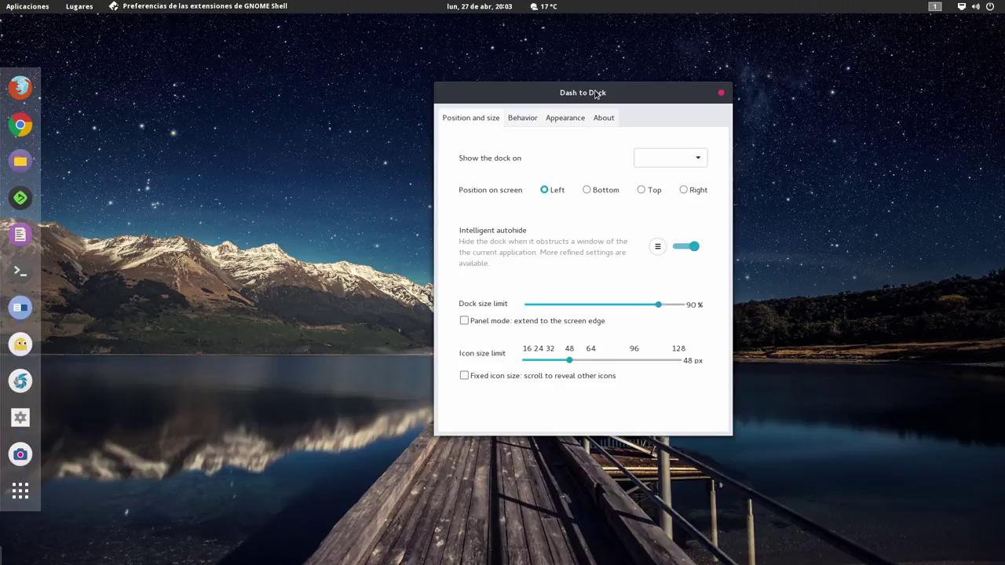
drag(596, 93, 546, 100)
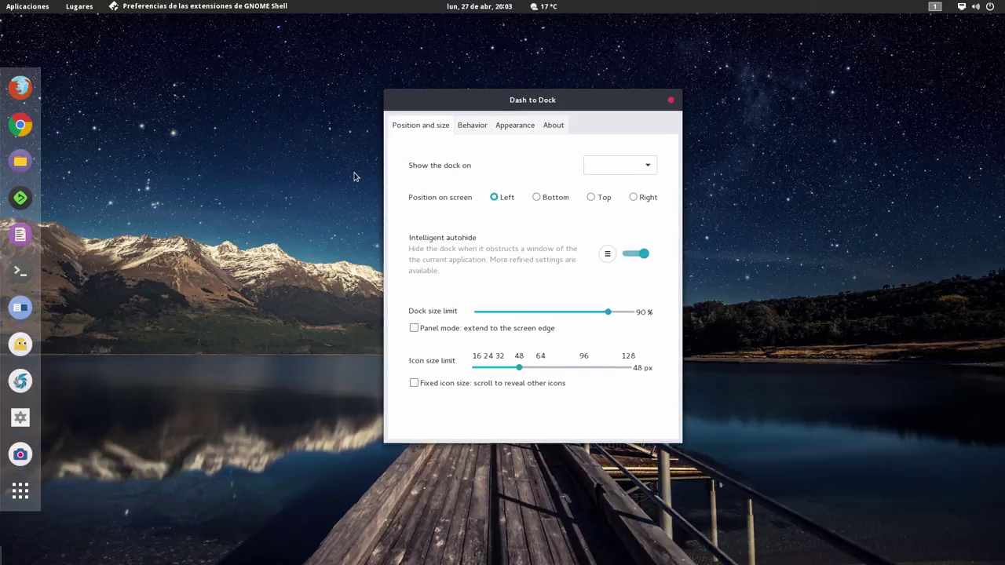
drag(514, 105, 477, 111)
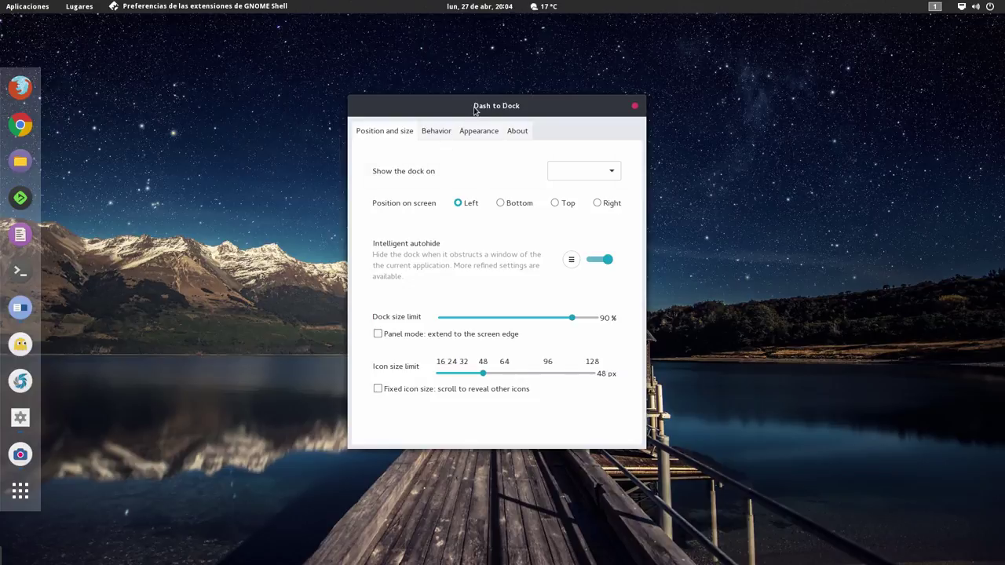
drag(474, 106, 547, 123)
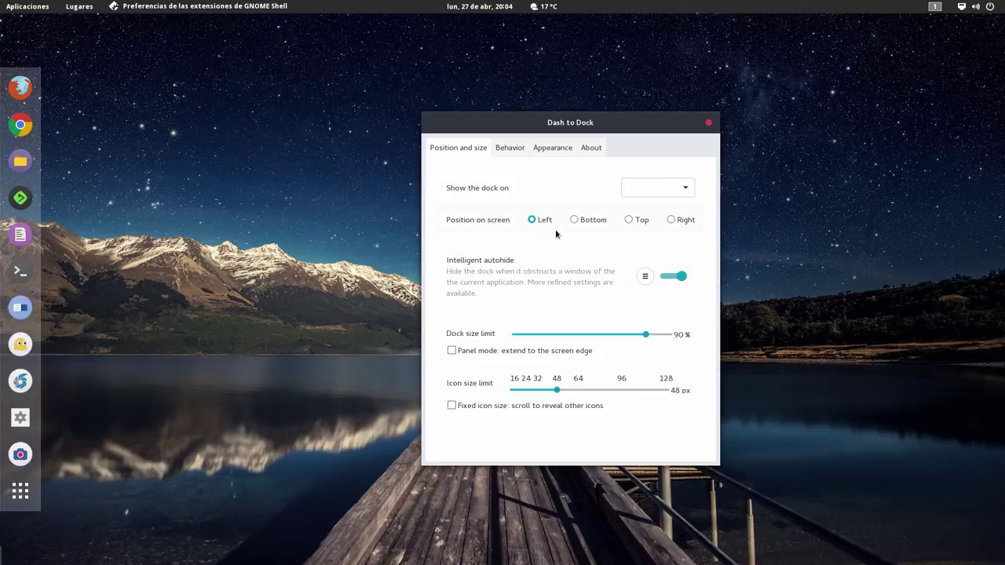
drag(573, 123, 565, 124)
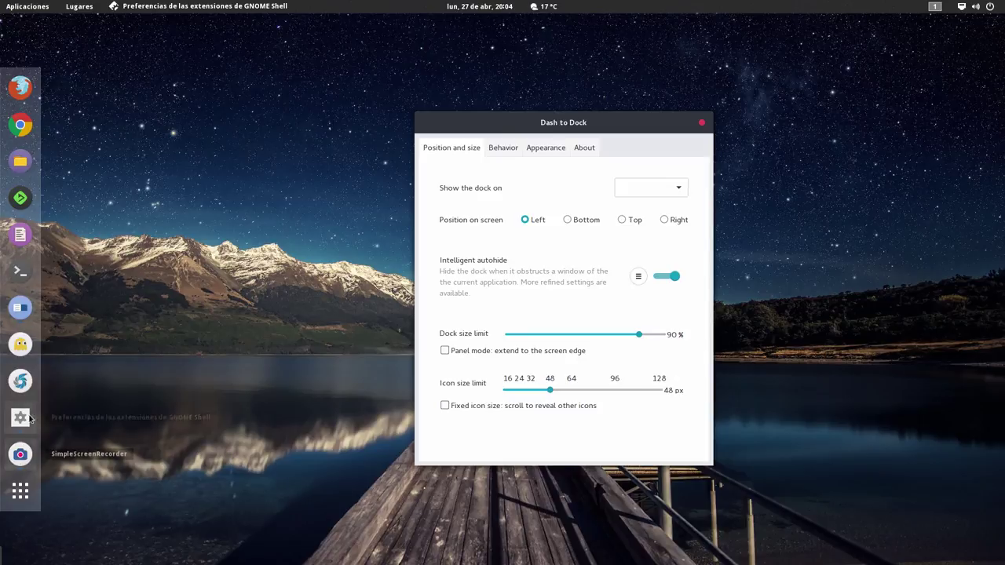
- Try the dock's position on screen at Bottom, Top, Right and Left, and finish with Bottom
click(567, 219)
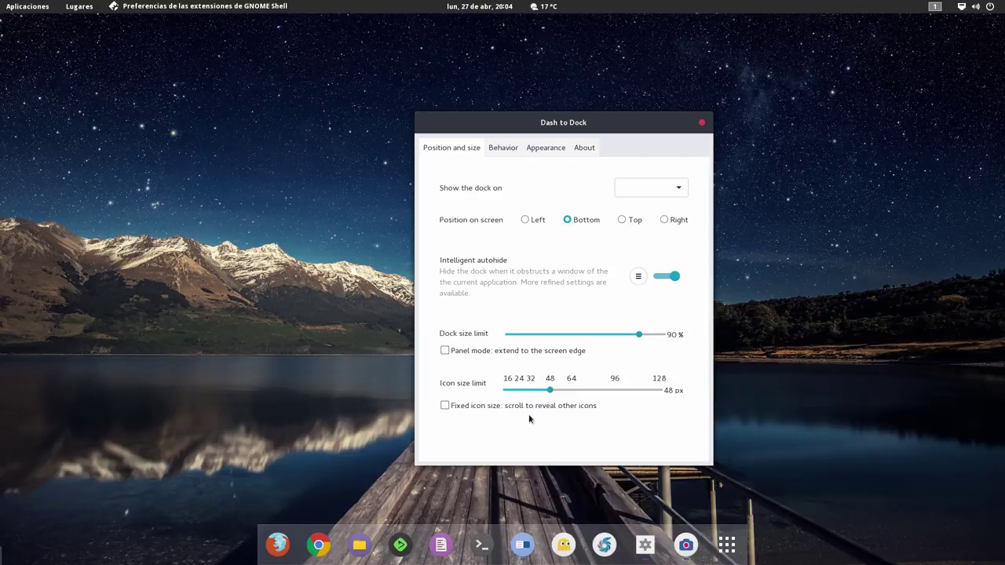
drag(558, 120, 517, 102)
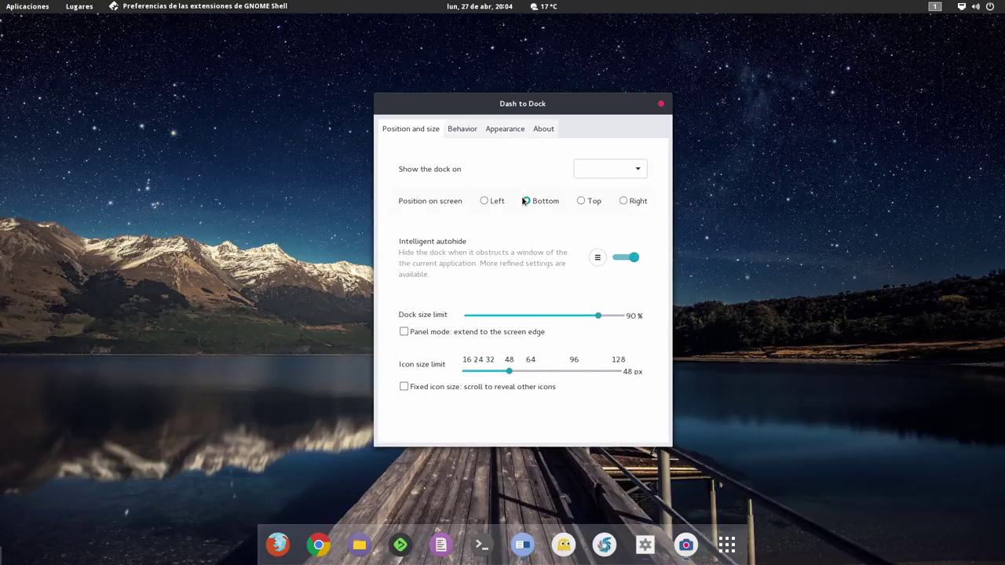
click(579, 203)
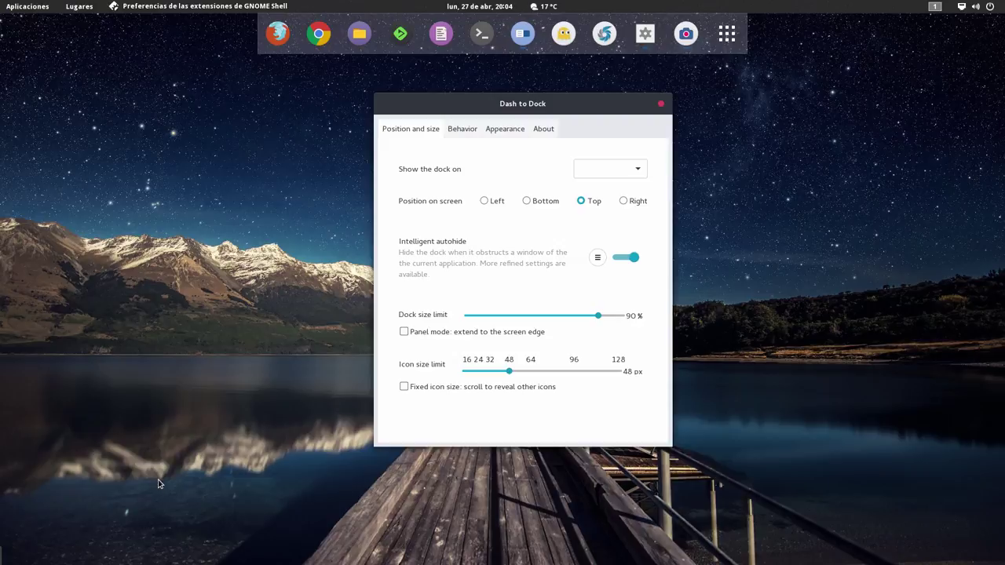
click(7, 556)
click(623, 201)
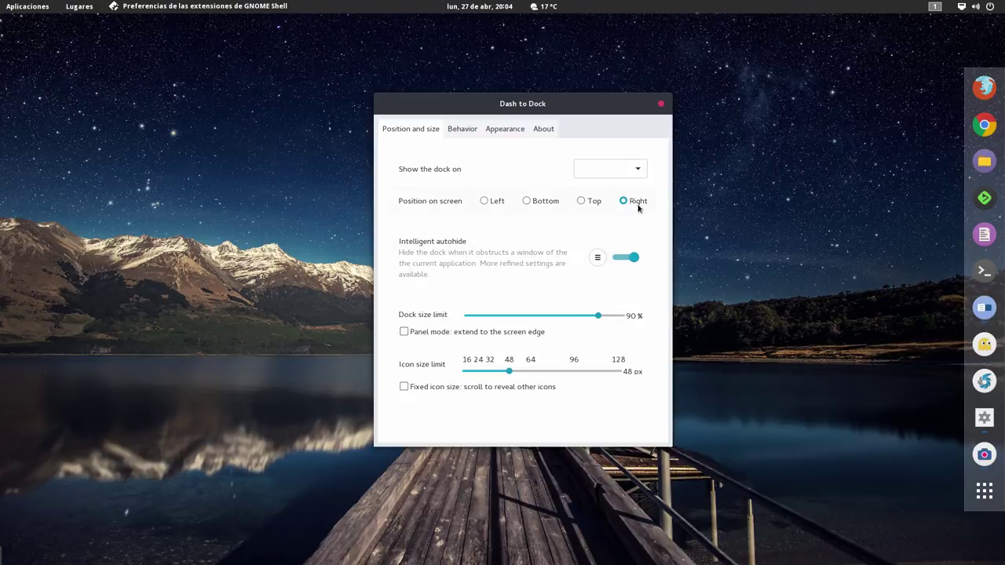
click(484, 201)
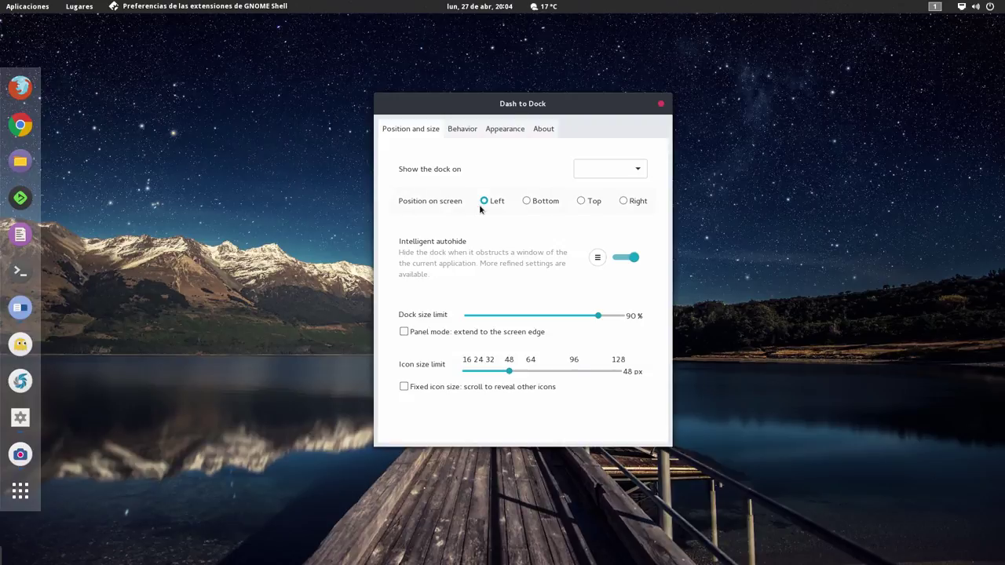
click(527, 201)
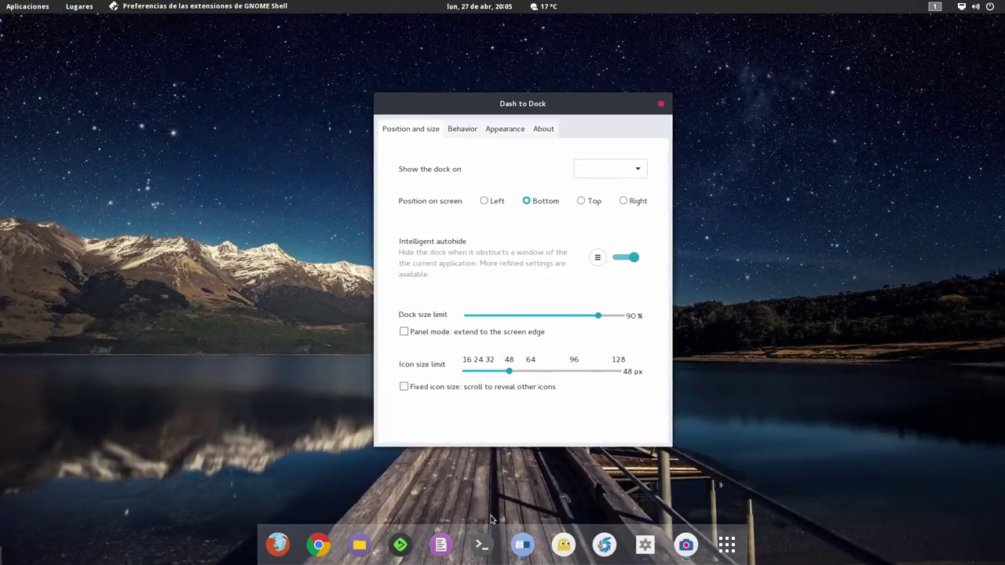
- Review the theme settings on the Apariencia page of Tweak Tool and minimize its window
click(522, 543)
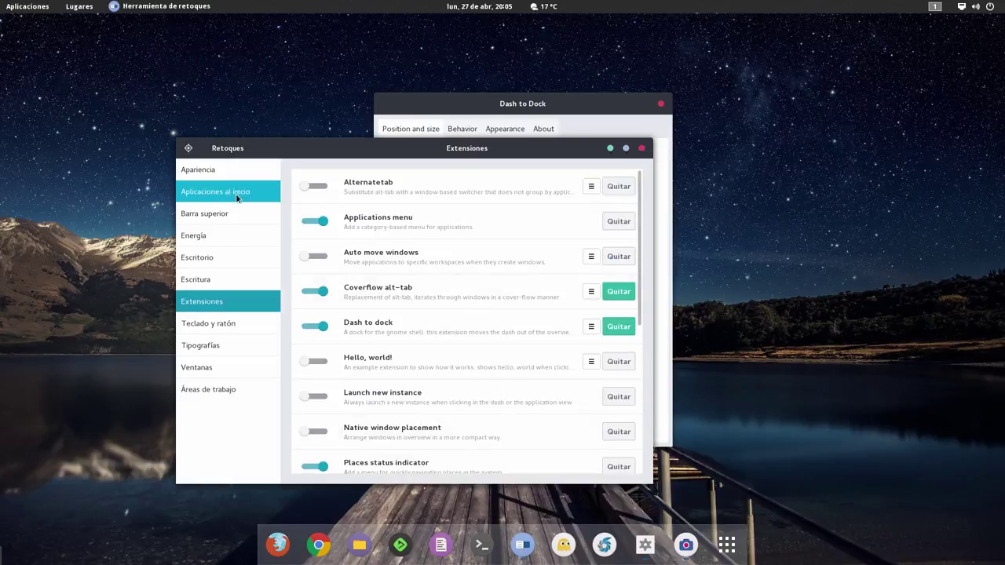
click(200, 169)
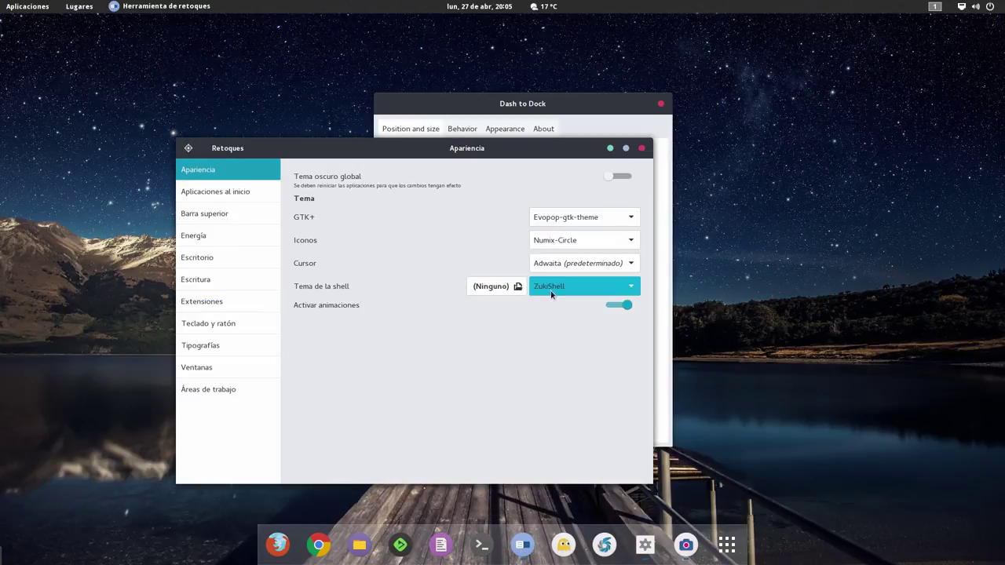
click(610, 148)
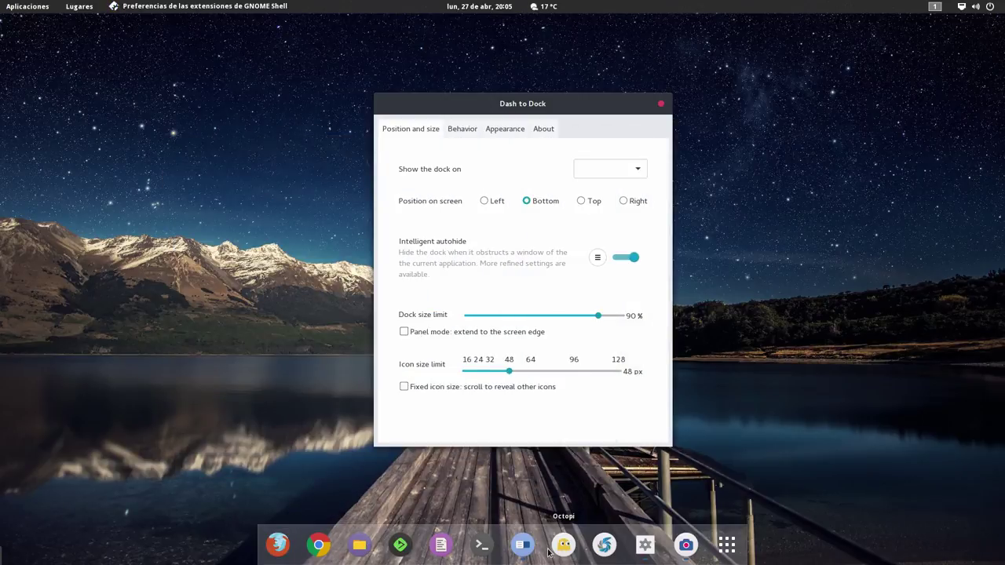
- Check the available monitors for showing the dock and reposition the Dash to Dock preferences window
drag(541, 103, 460, 85)
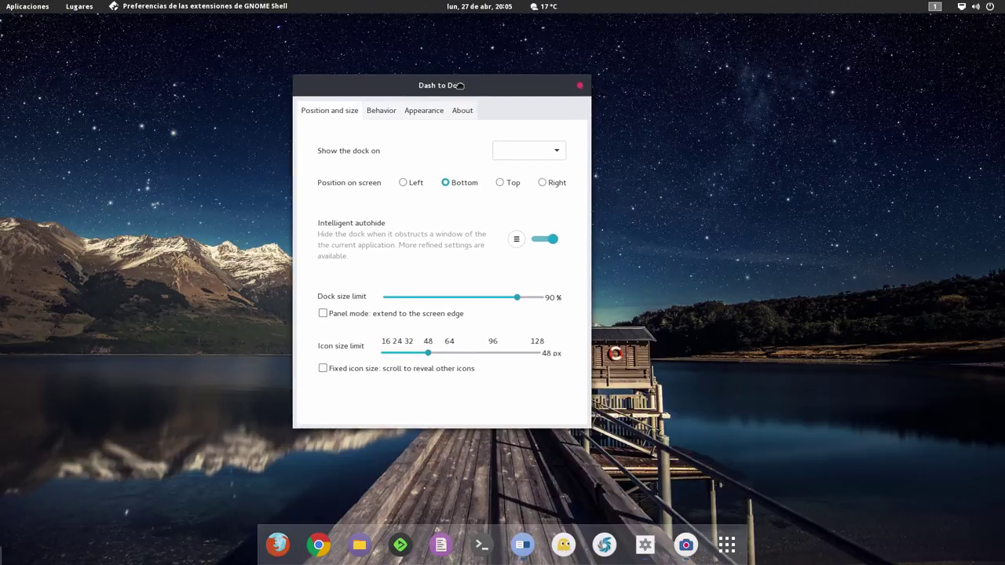
click(518, 146)
click(464, 131)
click(526, 153)
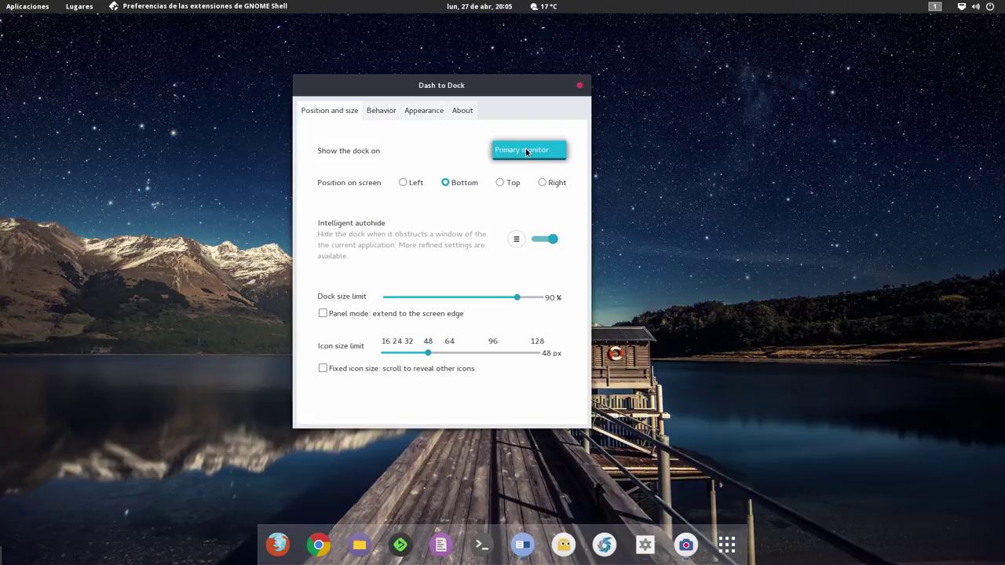
click(495, 155)
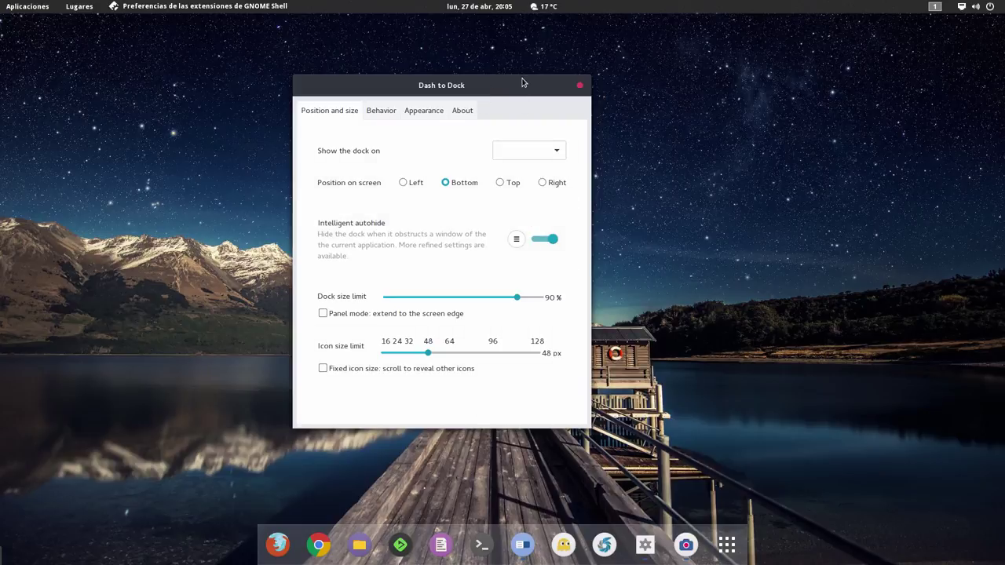
drag(511, 86, 576, 31)
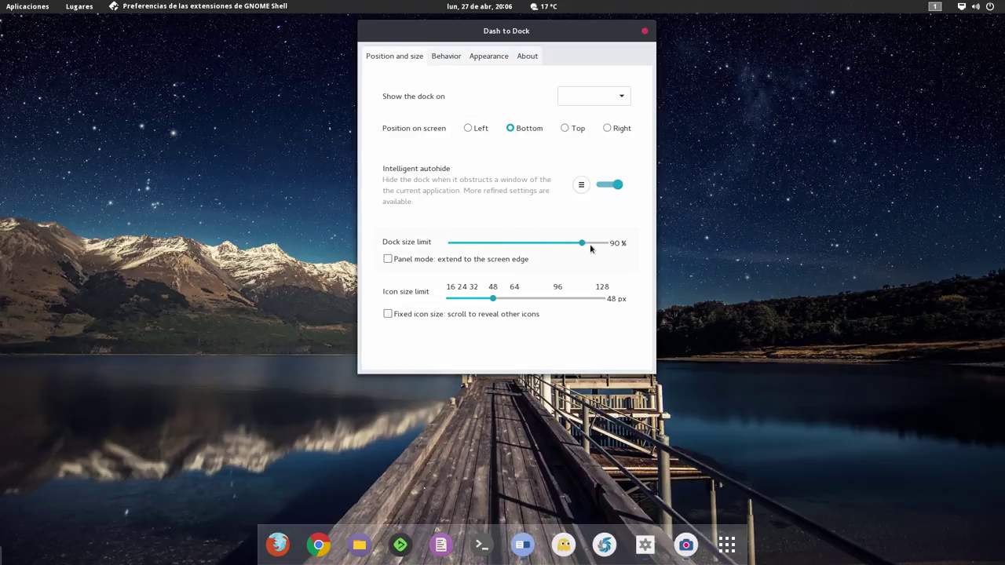
- Turn panel mode on and off, and try icon size limits of 64 and 32 px before returning to 48 px
click(388, 259)
click(388, 260)
drag(492, 304, 514, 302)
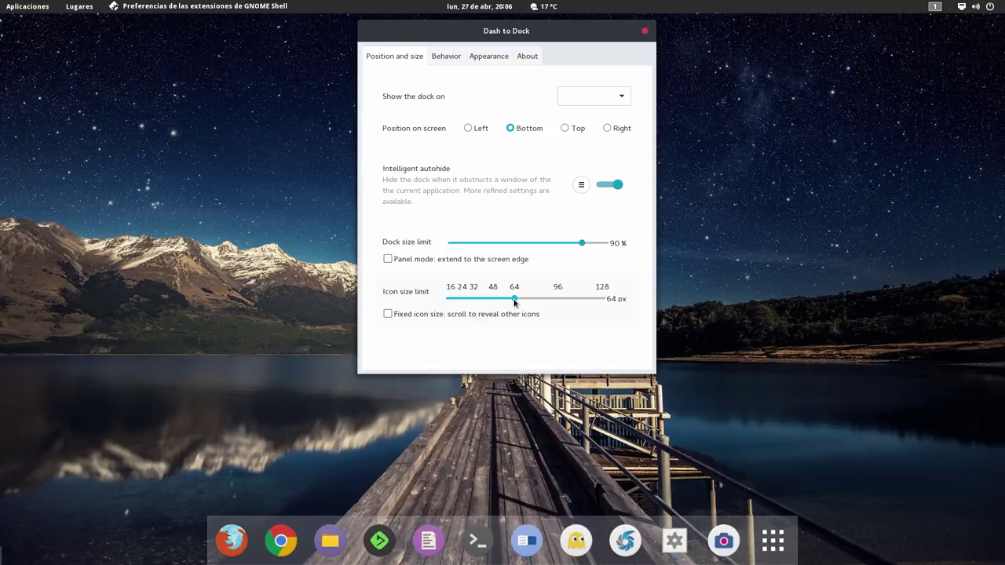
drag(514, 303, 471, 300)
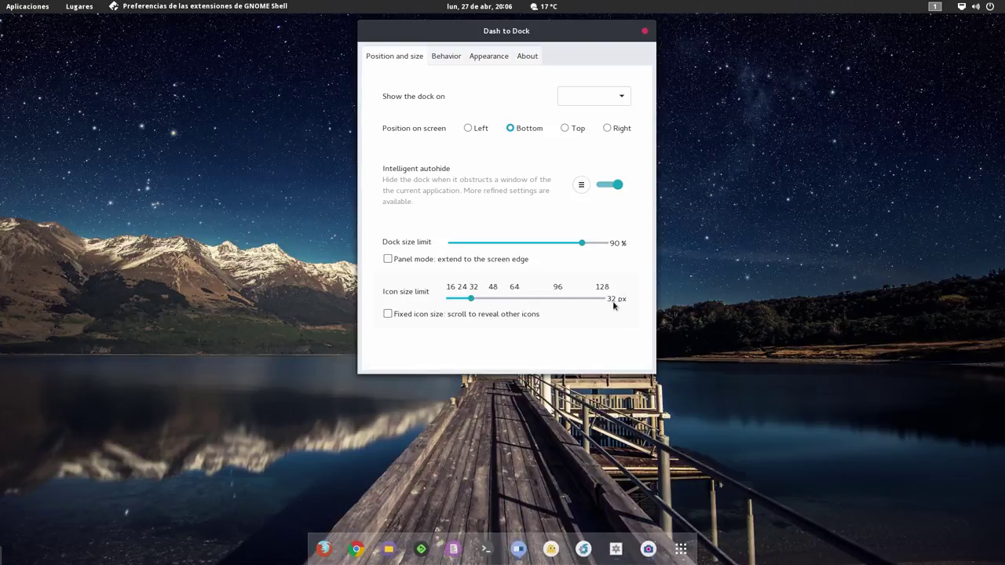
drag(474, 301, 493, 305)
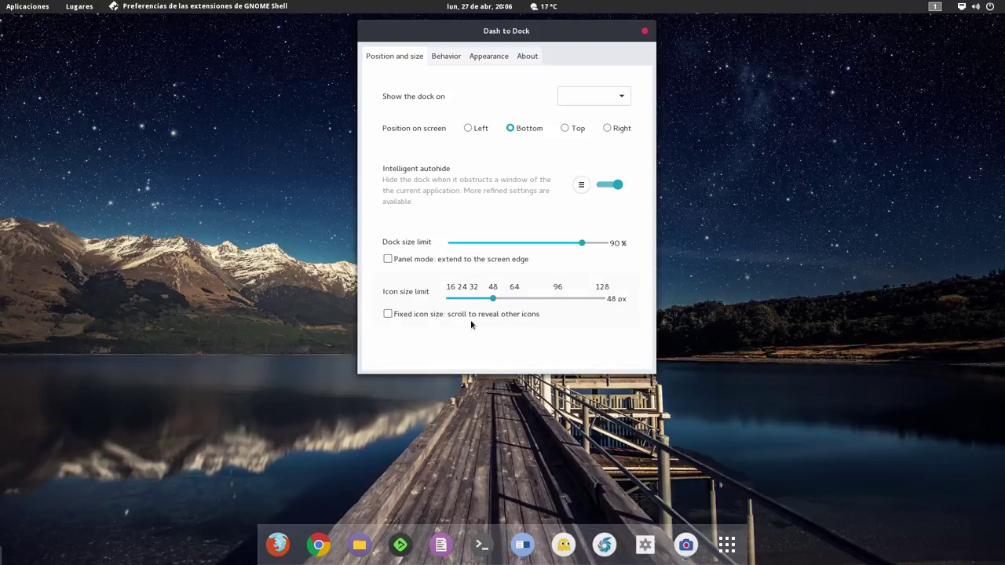
- Try the fixed icon size and panel mode options, leaving both turned off
click(415, 313)
click(385, 316)
click(469, 315)
click(469, 315)
click(471, 261)
click(471, 262)
- Review the Behavior settings and test switching workspaces by scrolling on the dock's Show Applications icon
click(444, 59)
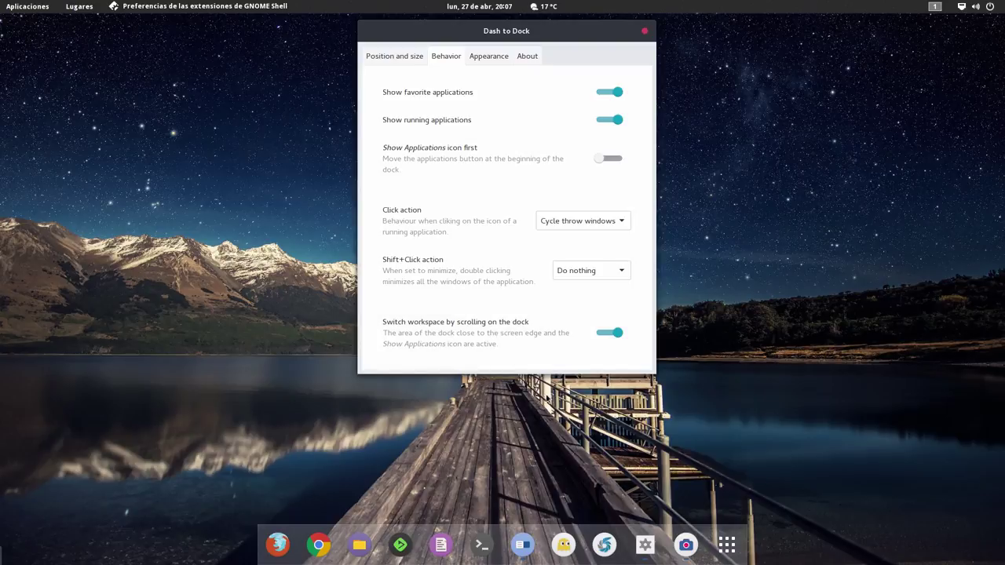
scroll(718, 546, up, 1)
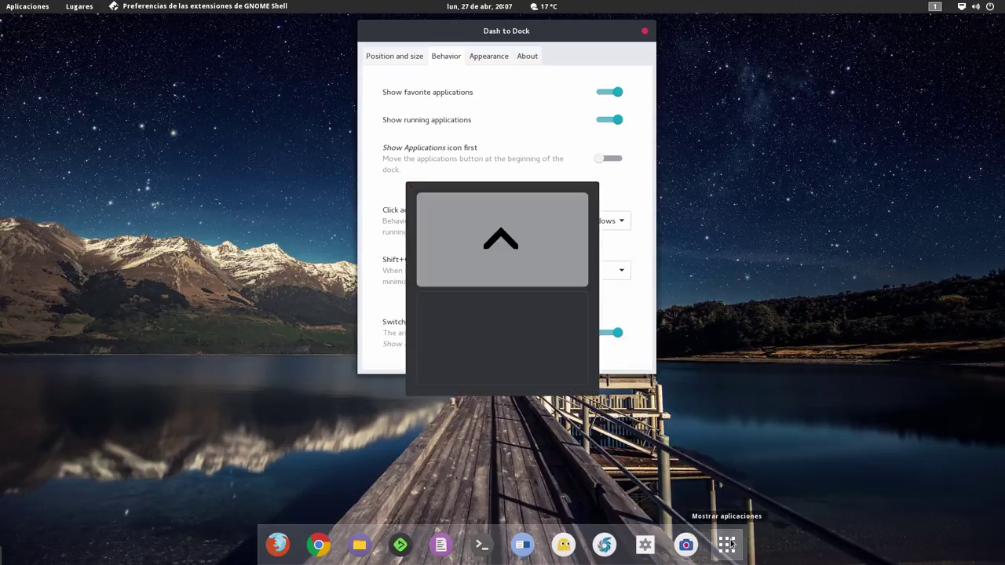
scroll(722, 544, down, 1)
scroll(728, 544, up, 1)
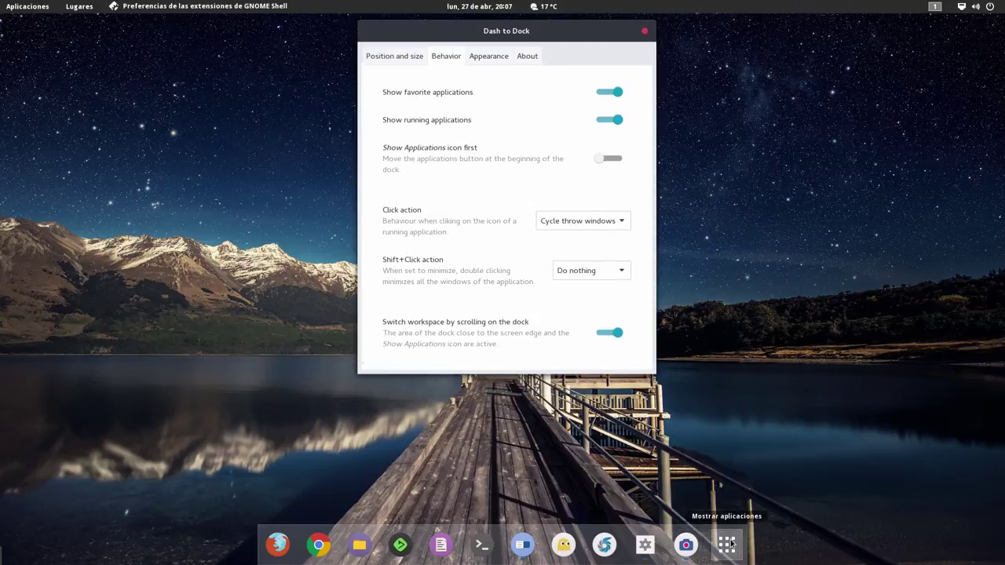
scroll(727, 542, down, 1)
scroll(726, 542, up, 1)
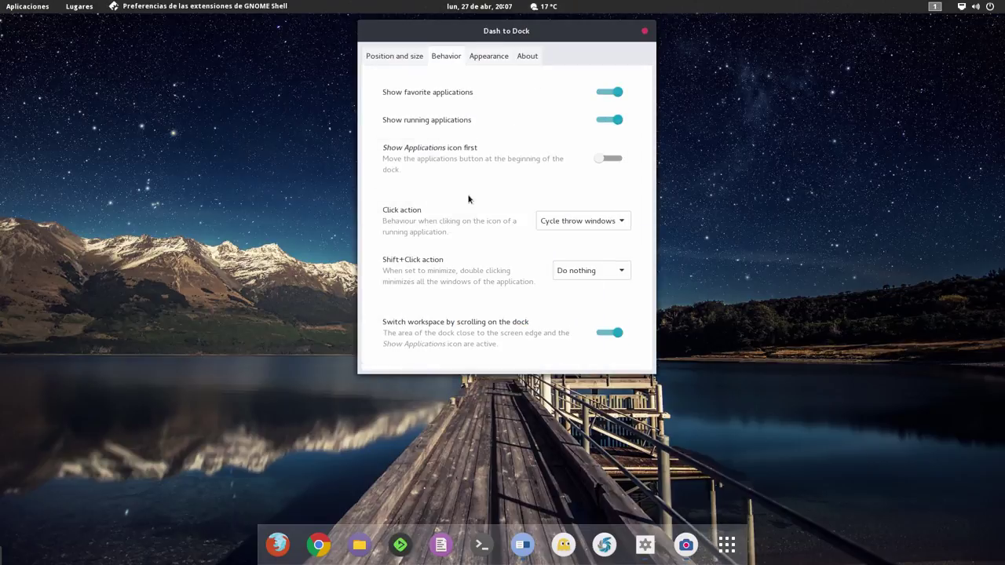
- Review the Appearance and About pages of the preferences and return to the Position and size settings
click(496, 58)
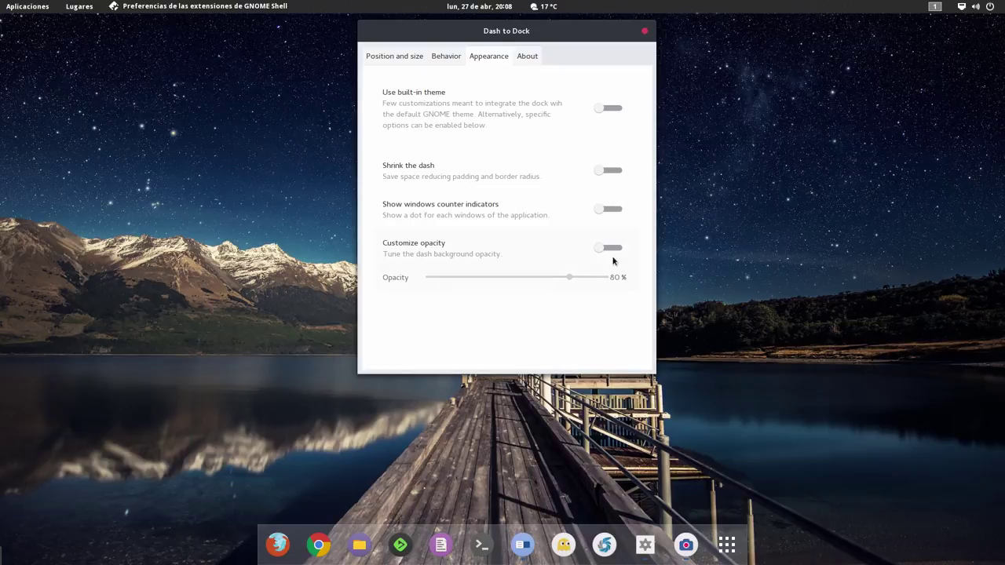
click(527, 58)
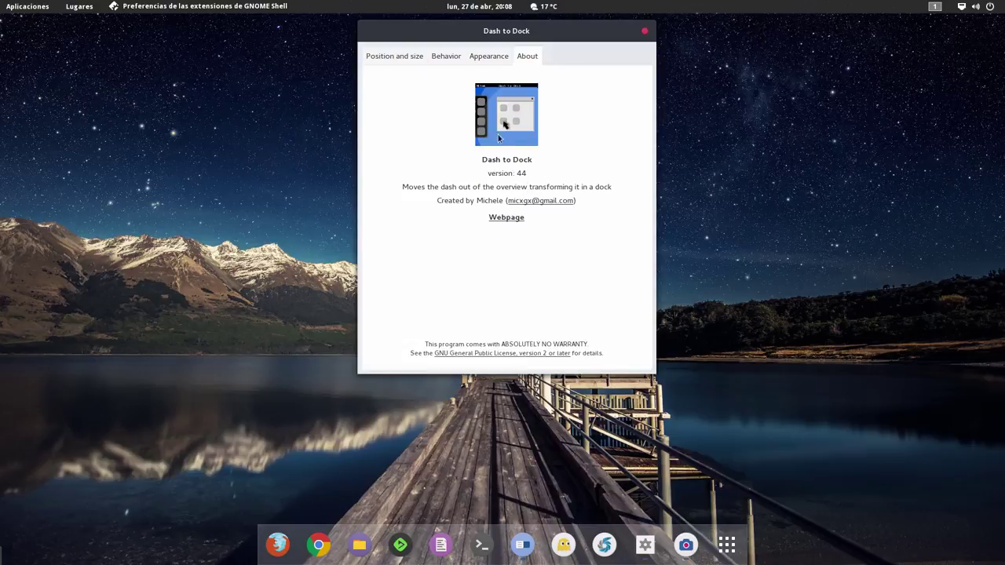
click(401, 57)
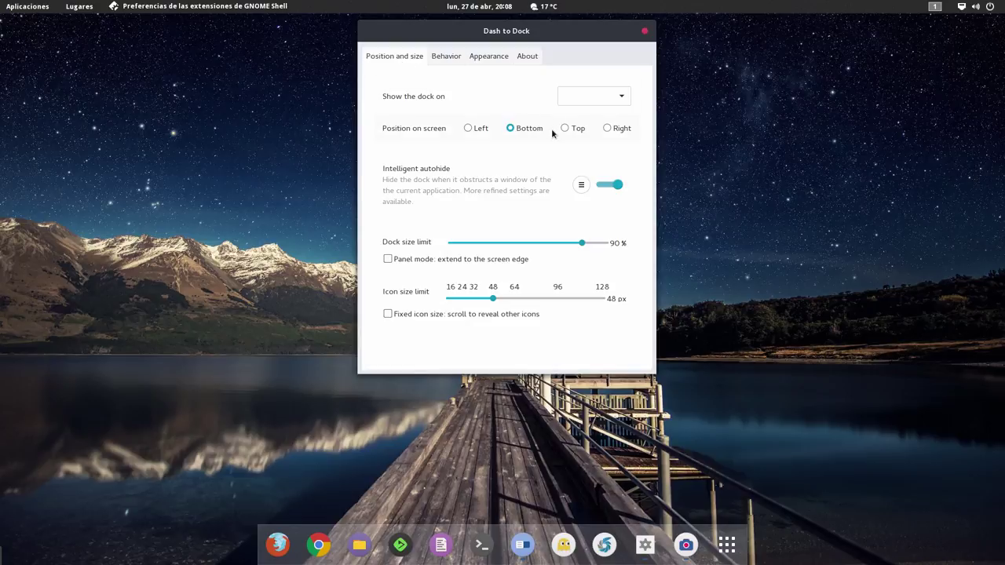
- Set the dock's position to Left, view the shell theme choices in Tweak Tool without changing the theme, and minimize its window
click(468, 128)
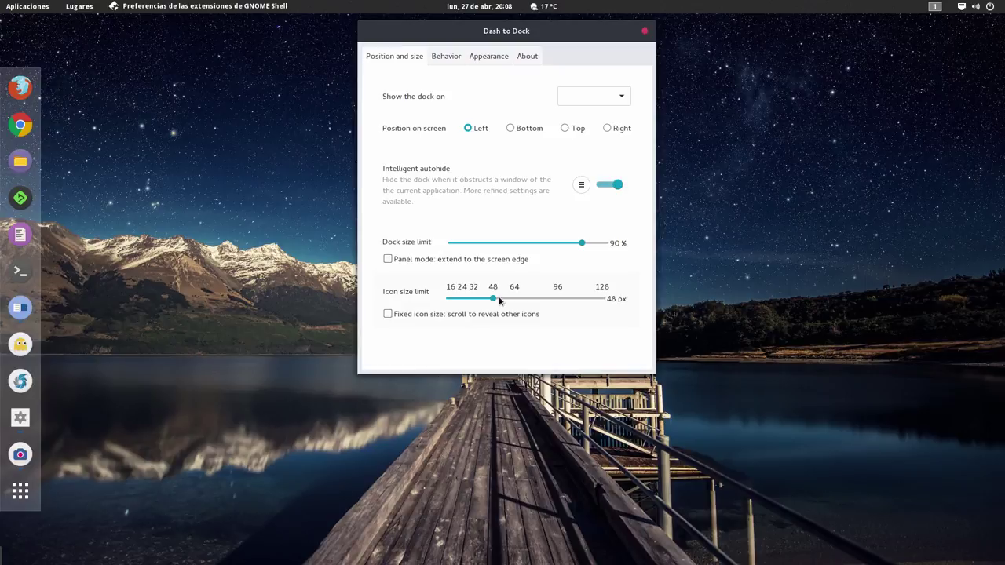
click(22, 309)
click(557, 292)
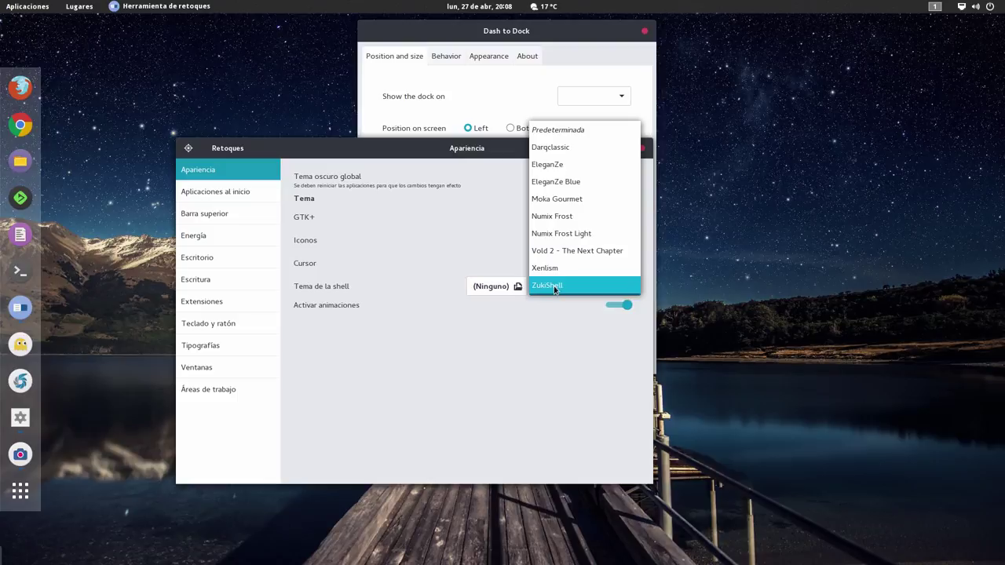
click(537, 329)
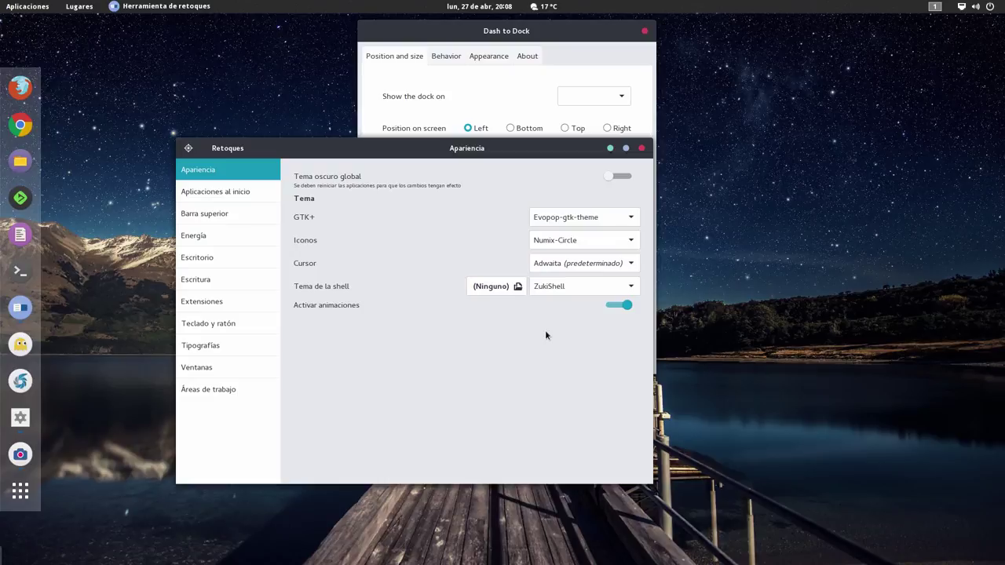
click(610, 147)
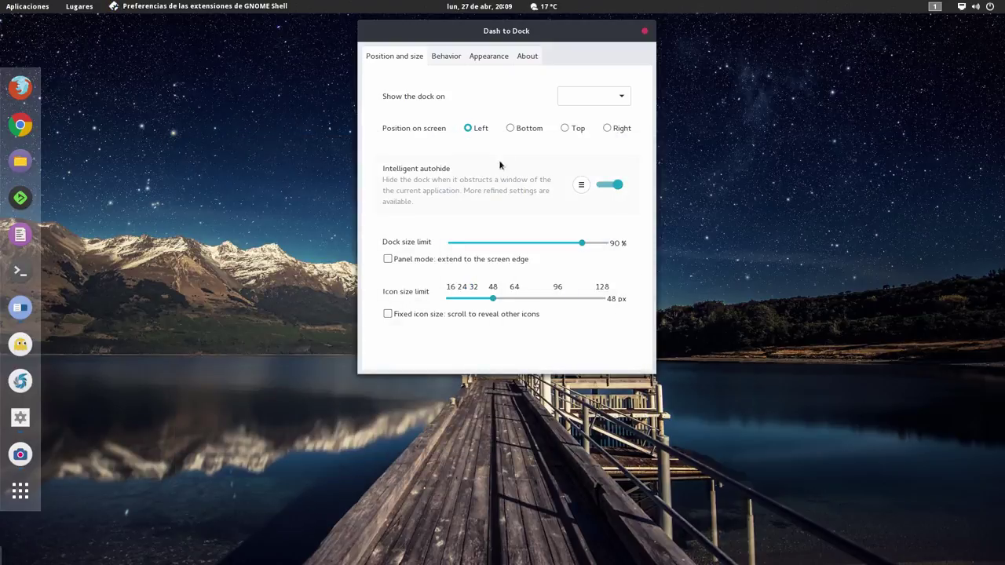
- Set the dock's position on screen to Bottom and reposition the preferences window
click(510, 128)
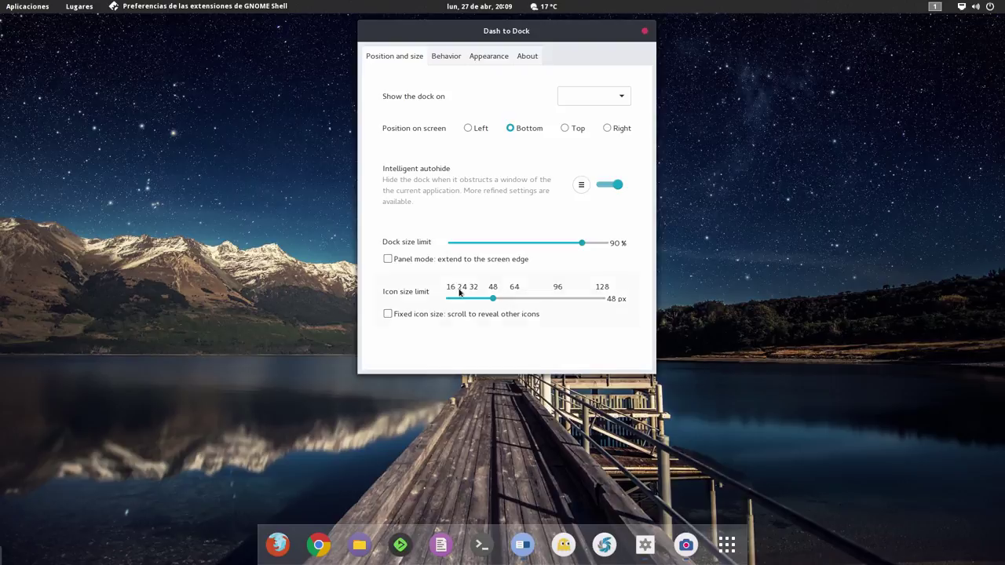
drag(518, 35, 496, 79)
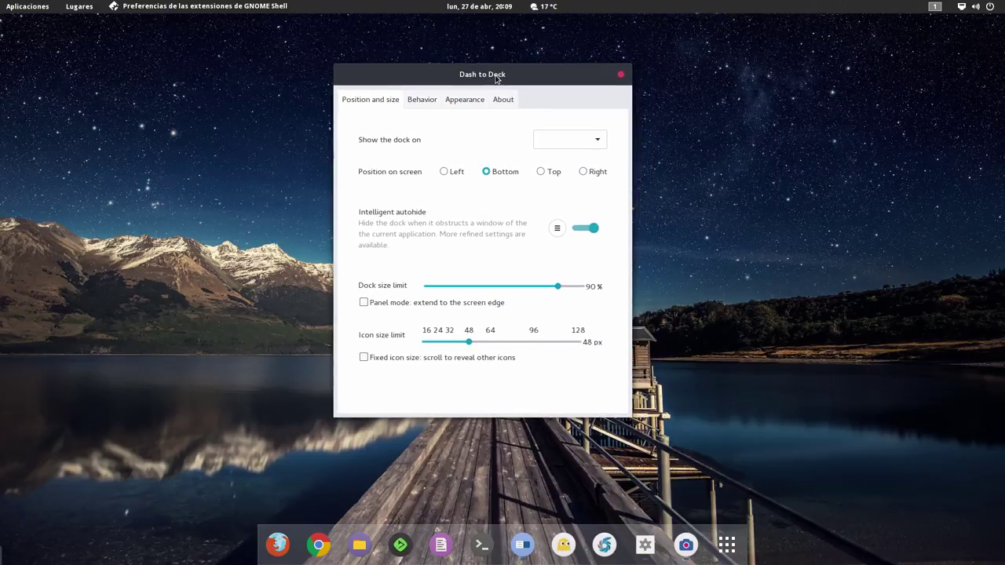